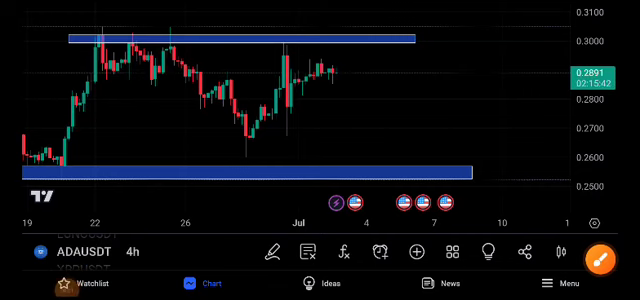
Step: Sketch a circle and arrow marking the ADAUSDT 4h symbol, then clear them
{"action": "left_click", "coordinate": [600, 258]}
{"action": "mouse_move", "coordinate": [42, 268]}
{"action": "left_mouse_down"}
{"action": "mouse_move", "coordinate": [175, 226]}
{"action": "mouse_move", "coordinate": [48, 262]}
{"action": "left_mouse_up"}
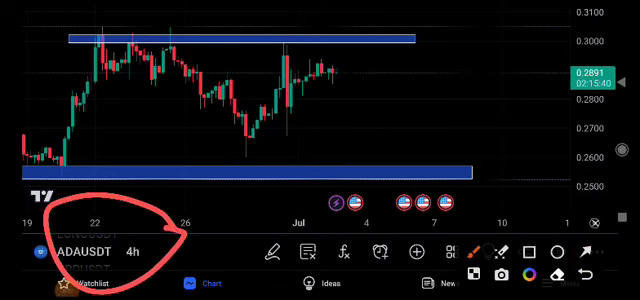
{"action": "left_click_drag", "start_coordinate": [340, 118], "coordinate": [165, 205]}
{"action": "mouse_move", "coordinate": [210, 158]}
{"action": "left_mouse_down"}
{"action": "mouse_move", "coordinate": [160, 203]}
{"action": "mouse_move", "coordinate": [222, 208]}
{"action": "left_mouse_up"}
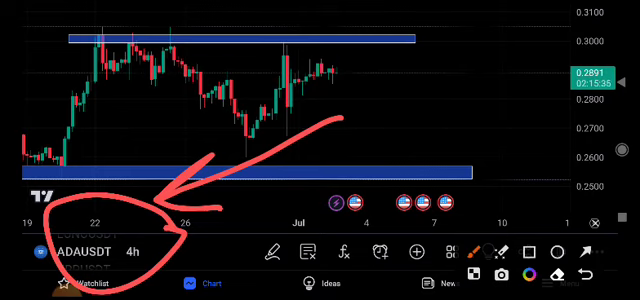
{"action": "left_click", "coordinate": [594, 222]}
Step: Sketch a trial path arcing between support and resistance, then erase it
{"action": "left_click", "coordinate": [598, 258]}
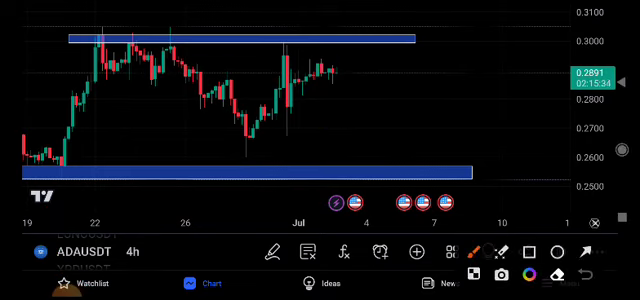
{"action": "mouse_move", "coordinate": [55, 168]}
{"action": "left_mouse_down"}
{"action": "mouse_move", "coordinate": [255, 148]}
{"action": "mouse_move", "coordinate": [370, 95]}
{"action": "mouse_move", "coordinate": [385, 160]}
{"action": "left_mouse_up"}
{"action": "left_click_drag", "start_coordinate": [355, 145], "coordinate": [415, 130]}
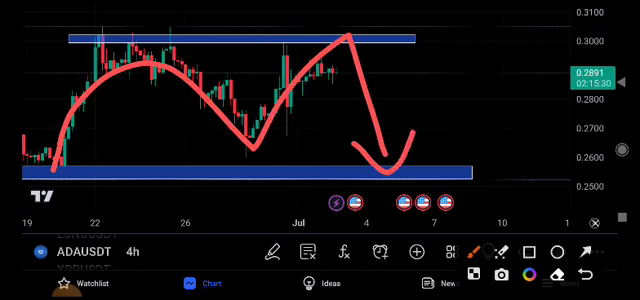
{"action": "left_click", "coordinate": [594, 222]}
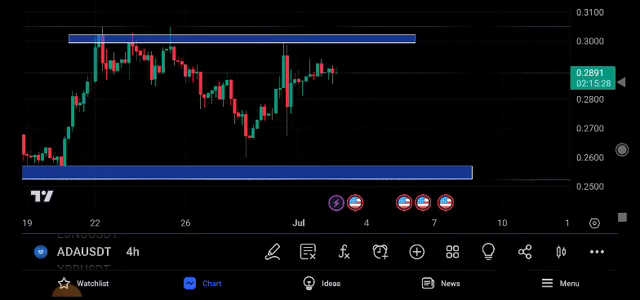
Step: Draw a falling arc with an arrowhead and circle at the support box, then clear it
{"action": "left_click", "coordinate": [598, 258]}
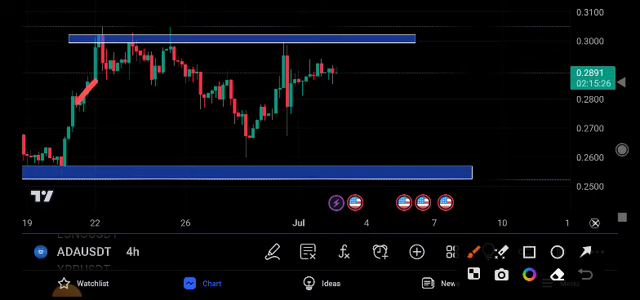
{"action": "left_click_drag", "start_coordinate": [70, 100], "coordinate": [260, 168]}
{"action": "left_click_drag", "start_coordinate": [268, 110], "coordinate": [235, 178]}
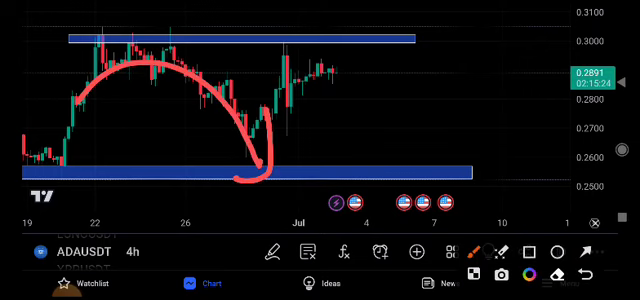
{"action": "left_click_drag", "start_coordinate": [250, 130], "coordinate": [285, 160]}
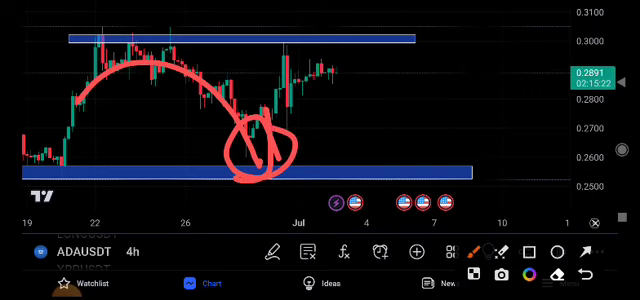
{"action": "left_click", "coordinate": [594, 222]}
Step: Circle the late-June dip near support with a rising arrow, then undo both
{"action": "left_click", "coordinate": [598, 258]}
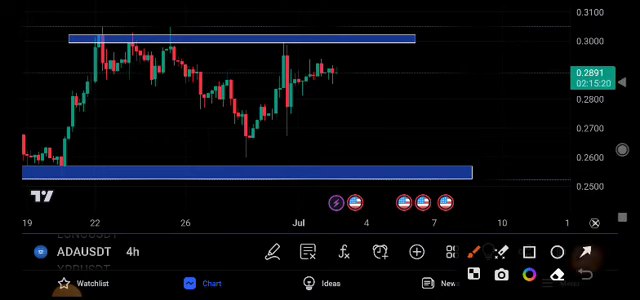
{"action": "mouse_move", "coordinate": [270, 125]}
{"action": "left_mouse_down"}
{"action": "mouse_move", "coordinate": [250, 175]}
{"action": "mouse_move", "coordinate": [275, 130]}
{"action": "left_mouse_up"}
{"action": "mouse_move", "coordinate": [230, 150]}
{"action": "left_mouse_down"}
{"action": "mouse_move", "coordinate": [320, 90]}
{"action": "mouse_move", "coordinate": [340, 155]}
{"action": "left_mouse_up"}
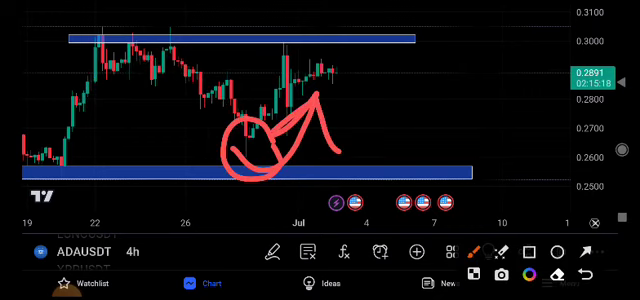
{"action": "left_click", "coordinate": [558, 273]}
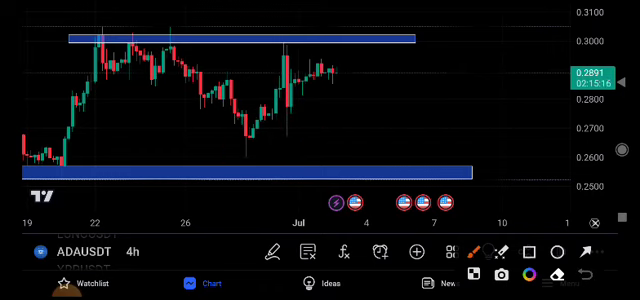
Step: Sketch a climb from support to resistance, circling candles below it, then clear it
{"action": "mouse_move", "coordinate": [245, 175]}
{"action": "left_mouse_down"}
{"action": "mouse_move", "coordinate": [378, 42]}
{"action": "mouse_move", "coordinate": [395, 70]}
{"action": "left_mouse_up"}
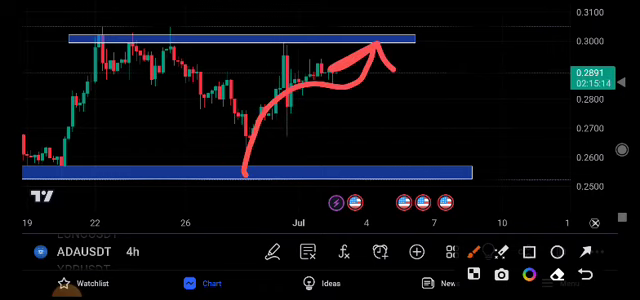
{"action": "left_click_drag", "start_coordinate": [378, 42], "coordinate": [325, 72]}
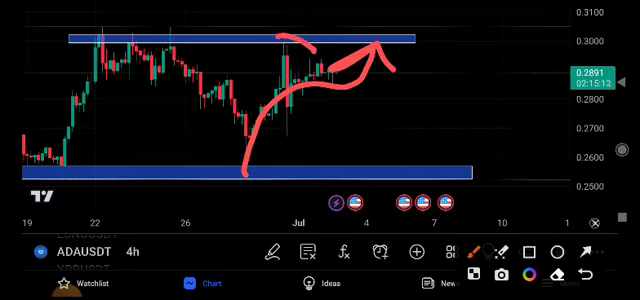
{"action": "left_click_drag", "start_coordinate": [275, 40], "coordinate": [320, 55]}
{"action": "left_click", "coordinate": [594, 222]}
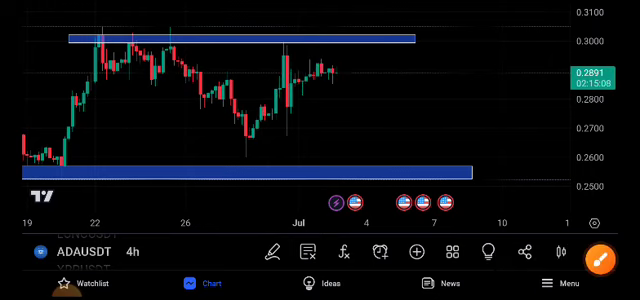
Step: Reframe the chart and sketch an arc and an upward breakout arrow, then clear them
{"action": "mouse_move", "coordinate": [250, 90]}
{"action": "left_mouse_down"}
{"action": "mouse_move", "coordinate": [250, 150]}
{"action": "mouse_move", "coordinate": [230, 110]}
{"action": "mouse_move", "coordinate": [215, 120]}
{"action": "mouse_move", "coordinate": [235, 120]}
{"action": "left_mouse_up"}
{"action": "left_click", "coordinate": [605, 260]}
{"action": "mouse_move", "coordinate": [222, 180]}
{"action": "left_mouse_down"}
{"action": "mouse_move", "coordinate": [322, 160]}
{"action": "mouse_move", "coordinate": [332, 125]}
{"action": "left_mouse_up"}
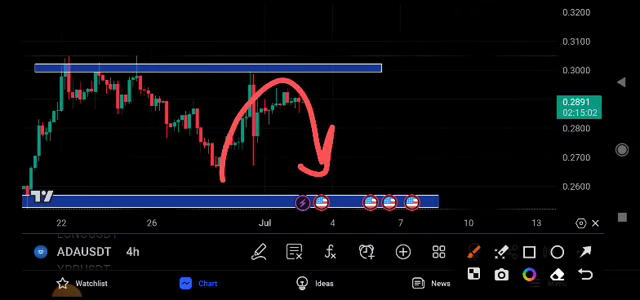
{"action": "mouse_move", "coordinate": [245, 80]}
{"action": "left_mouse_down"}
{"action": "mouse_move", "coordinate": [320, 60]}
{"action": "mouse_move", "coordinate": [330, 20]}
{"action": "mouse_move", "coordinate": [340, 45]}
{"action": "left_mouse_up"}
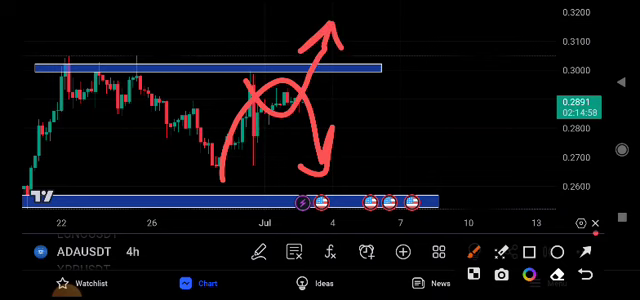
{"action": "left_click", "coordinate": [595, 223]}
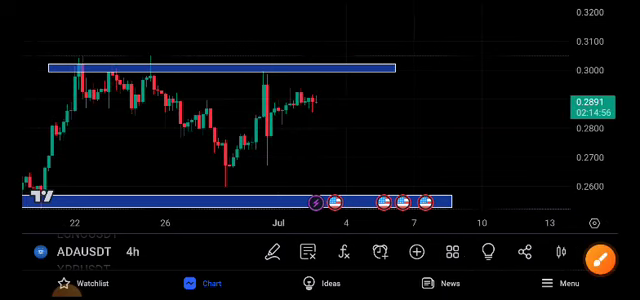
Step: Try a swinging support-resistance path, then a path breaking above resistance, clearing each
{"action": "left_click", "coordinate": [600, 258]}
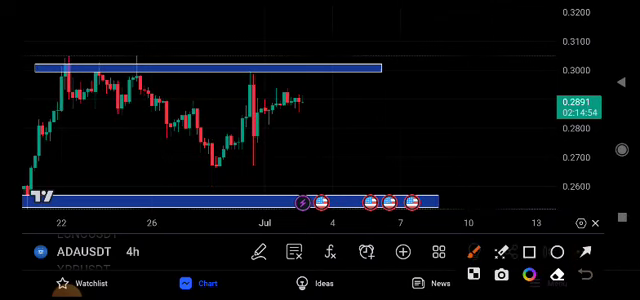
{"action": "left_click_drag", "start_coordinate": [30, 195], "coordinate": [358, 195]}
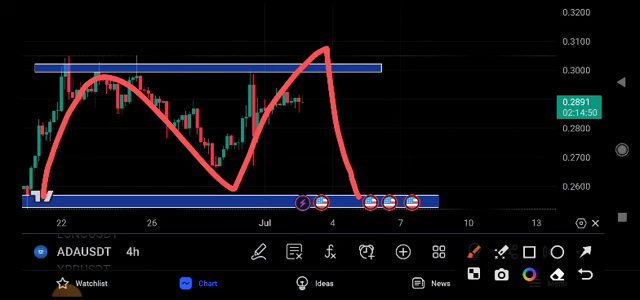
{"action": "left_click", "coordinate": [595, 222]}
{"action": "left_click", "coordinate": [599, 257]}
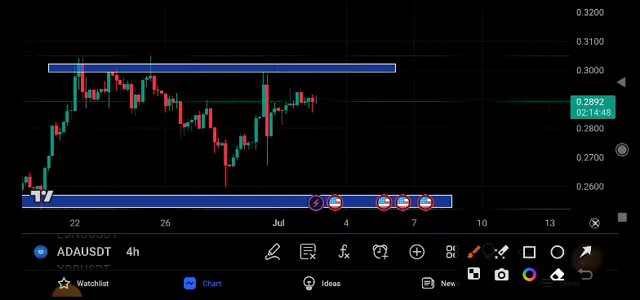
{"action": "mouse_move", "coordinate": [30, 192]}
{"action": "left_mouse_down"}
{"action": "mouse_move", "coordinate": [378, 70]}
{"action": "mouse_move", "coordinate": [398, 6]}
{"action": "left_mouse_up"}
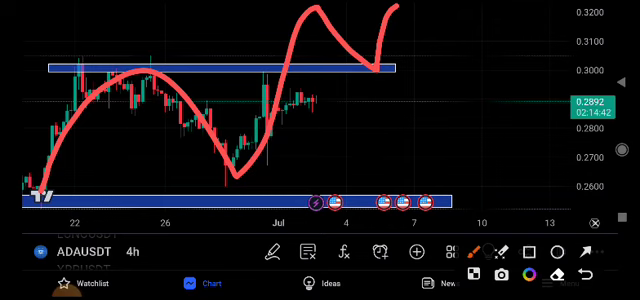
{"action": "key", "text": "Escape"}
Step: Sketch a path dipping toward support, then rising to a new high, and clear it
{"action": "left_click_drag", "start_coordinate": [300, 130], "coordinate": [287, 130]}
{"action": "left_click", "coordinate": [600, 260]}
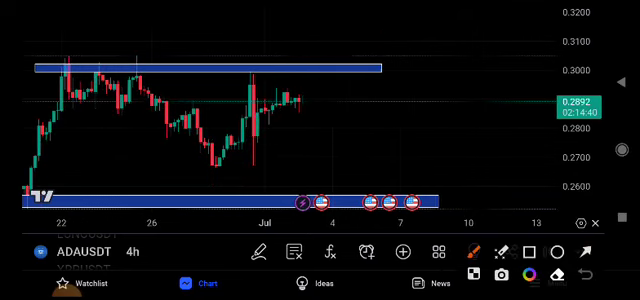
{"action": "mouse_move", "coordinate": [268, 100]}
{"action": "left_mouse_down"}
{"action": "mouse_move", "coordinate": [330, 90]}
{"action": "mouse_move", "coordinate": [290, 130]}
{"action": "left_mouse_up"}
{"action": "mouse_move", "coordinate": [255, 120]}
{"action": "left_mouse_down"}
{"action": "mouse_move", "coordinate": [340, 125]}
{"action": "mouse_move", "coordinate": [355, 185]}
{"action": "mouse_move", "coordinate": [345, 175]}
{"action": "mouse_move", "coordinate": [400, 180]}
{"action": "left_mouse_up"}
{"action": "mouse_move", "coordinate": [360, 190]}
{"action": "left_mouse_down"}
{"action": "mouse_move", "coordinate": [410, 65]}
{"action": "mouse_move", "coordinate": [430, 125]}
{"action": "left_mouse_up"}
{"action": "left_click", "coordinate": [595, 223]}
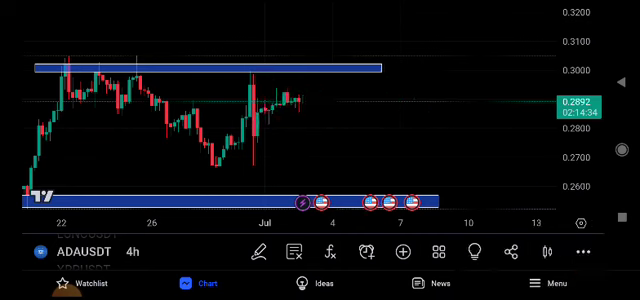
Step: Draw the final rally above the resistance box, looping into a retest and arrowing upward
{"action": "left_click_drag", "start_coordinate": [200, 120], "coordinate": [213, 120]}
{"action": "left_click", "coordinate": [600, 258]}
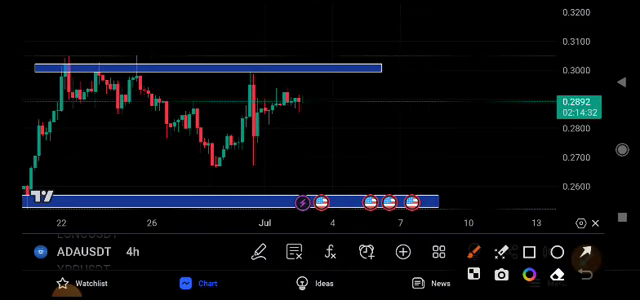
{"action": "mouse_move", "coordinate": [245, 125]}
{"action": "left_mouse_down"}
{"action": "mouse_move", "coordinate": [300, 33]}
{"action": "mouse_move", "coordinate": [335, 65]}
{"action": "left_mouse_up"}
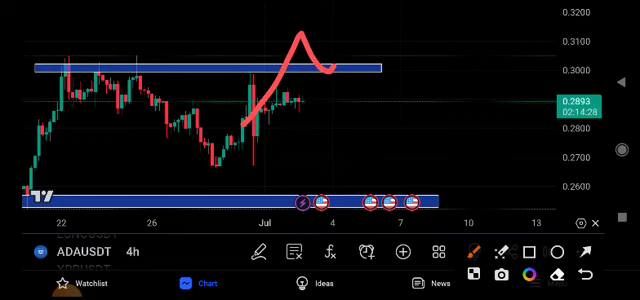
{"action": "mouse_move", "coordinate": [335, 65]}
{"action": "left_mouse_down"}
{"action": "mouse_move", "coordinate": [355, 72]}
{"action": "mouse_move", "coordinate": [400, 12]}
{"action": "mouse_move", "coordinate": [410, 42]}
{"action": "left_mouse_up"}
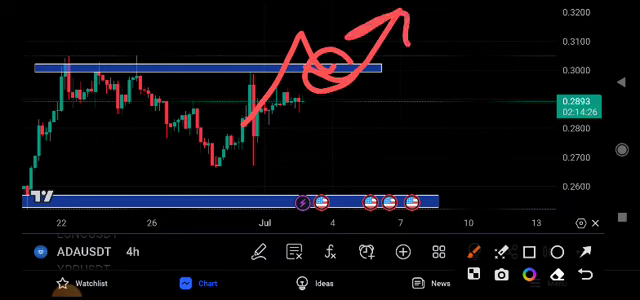